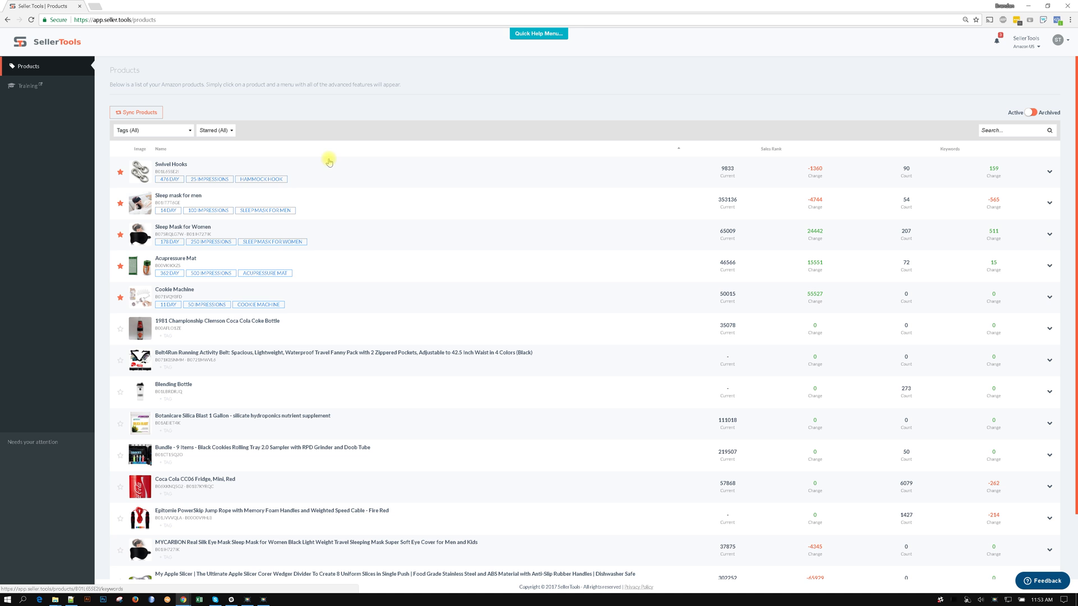
Open Swivel Hooks in Keywords Manager and bring up its Add more keywords dialog
{"action": "left_click", "coordinate": [329, 162]}
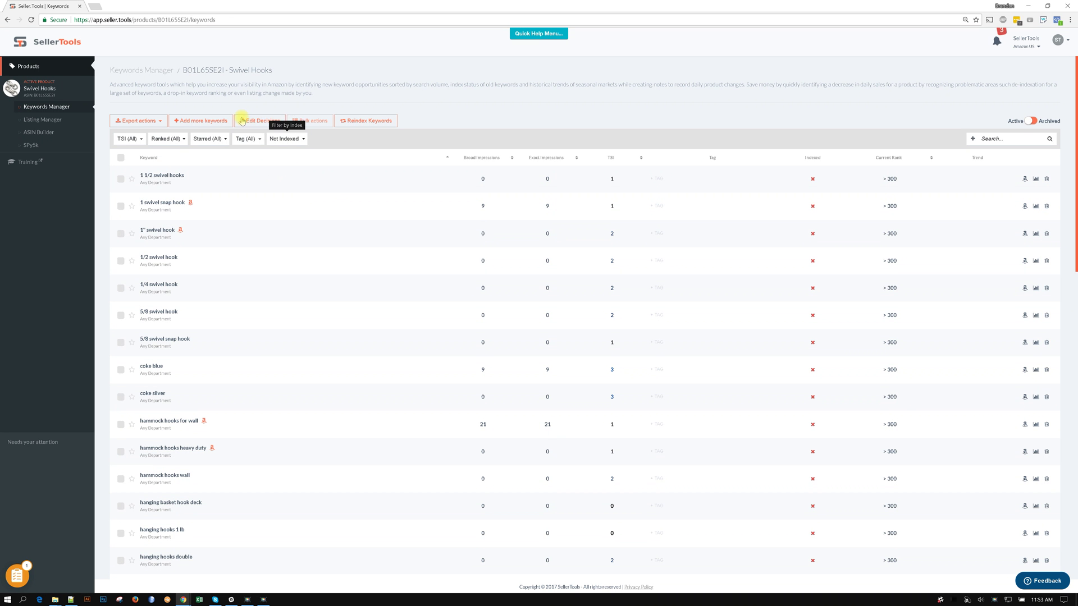
{"action": "left_click", "coordinate": [200, 122]}
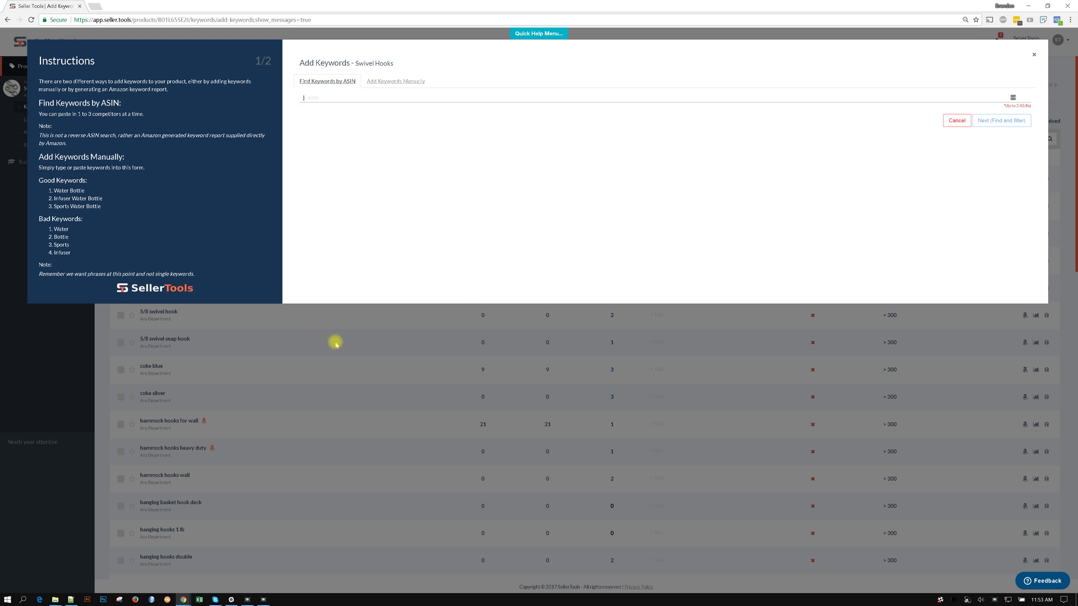
{"action": "left_click", "coordinate": [183, 599]}
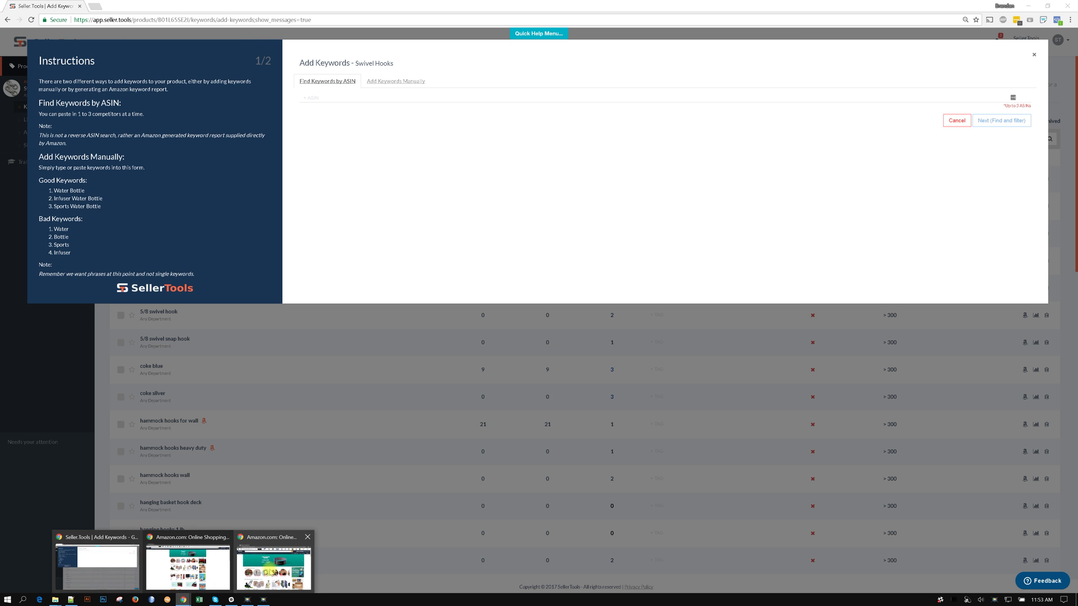
Search Amazon.com for 'swivel hooks'
{"action": "left_click", "coordinate": [272, 567]}
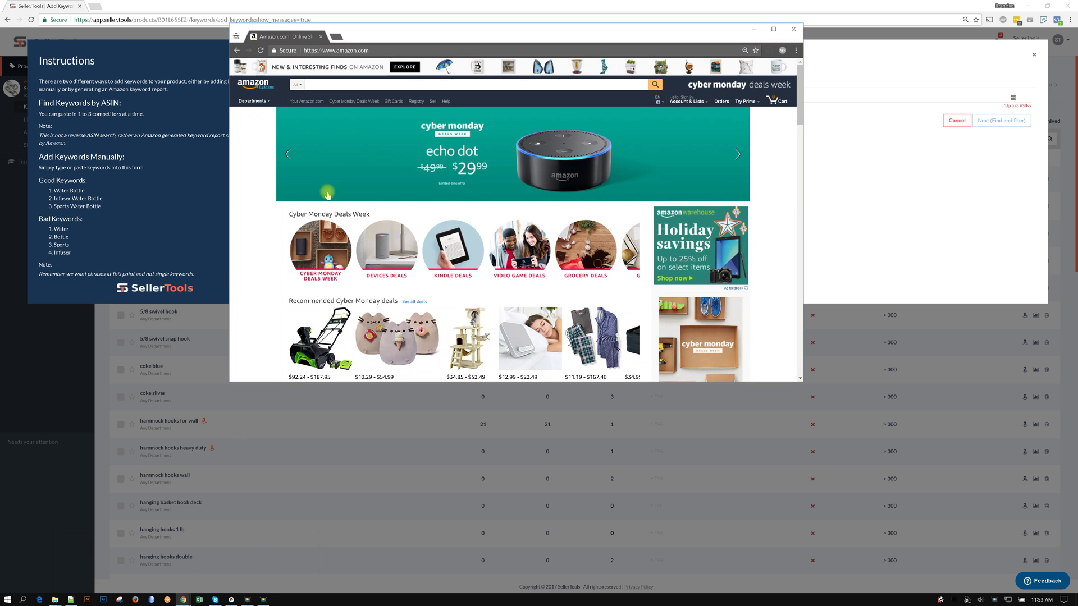
{"action": "left_click", "coordinate": [357, 82]}
{"action": "key", "text": "BackSpace"}
{"action": "type", "text": "wivel hooks"}
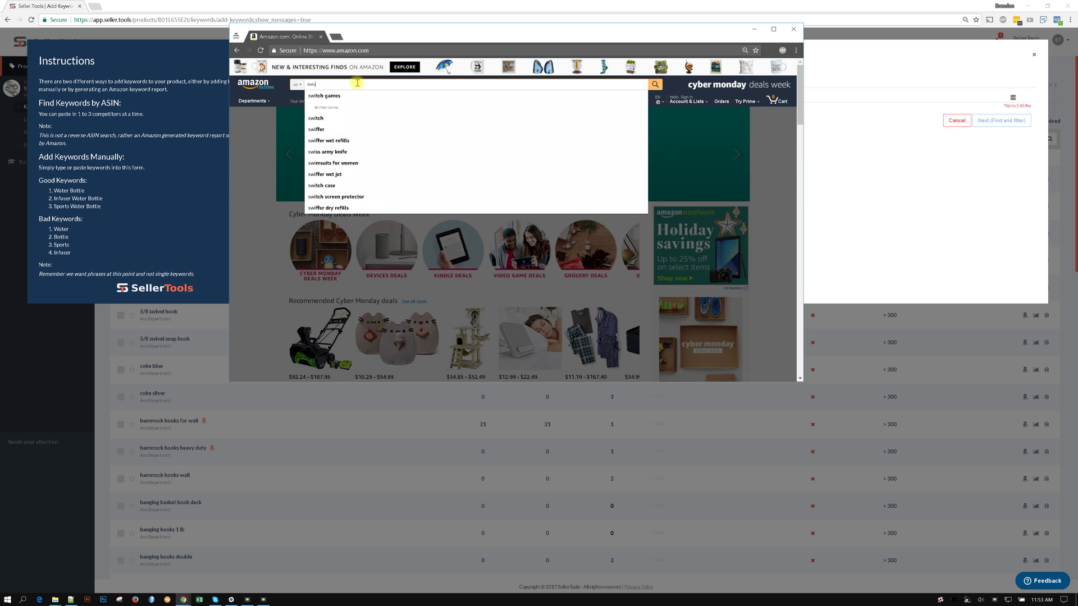
{"action": "key", "text": "Return"}
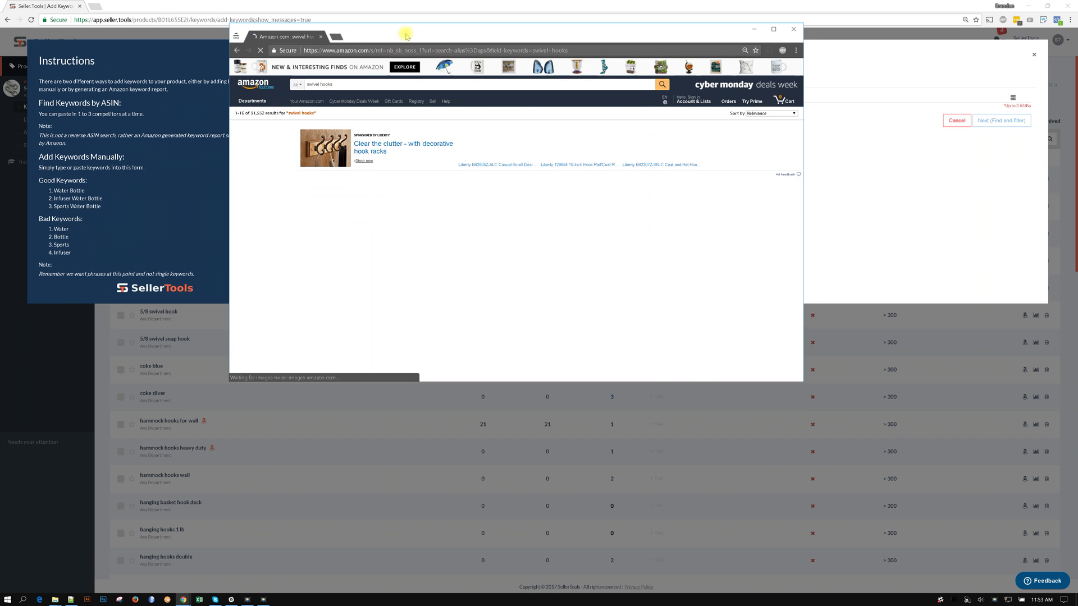
{"action": "left_click_drag", "start_coordinate": [404, 32], "coordinate": [413, 34]}
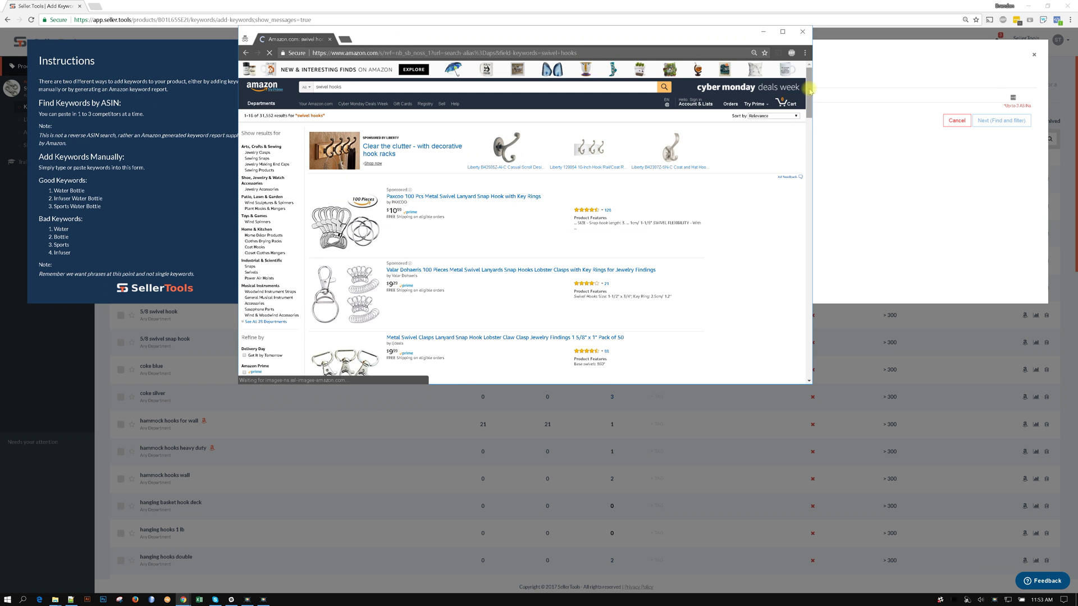
{"action": "left_click_drag", "start_coordinate": [809, 92], "coordinate": [810, 239]}
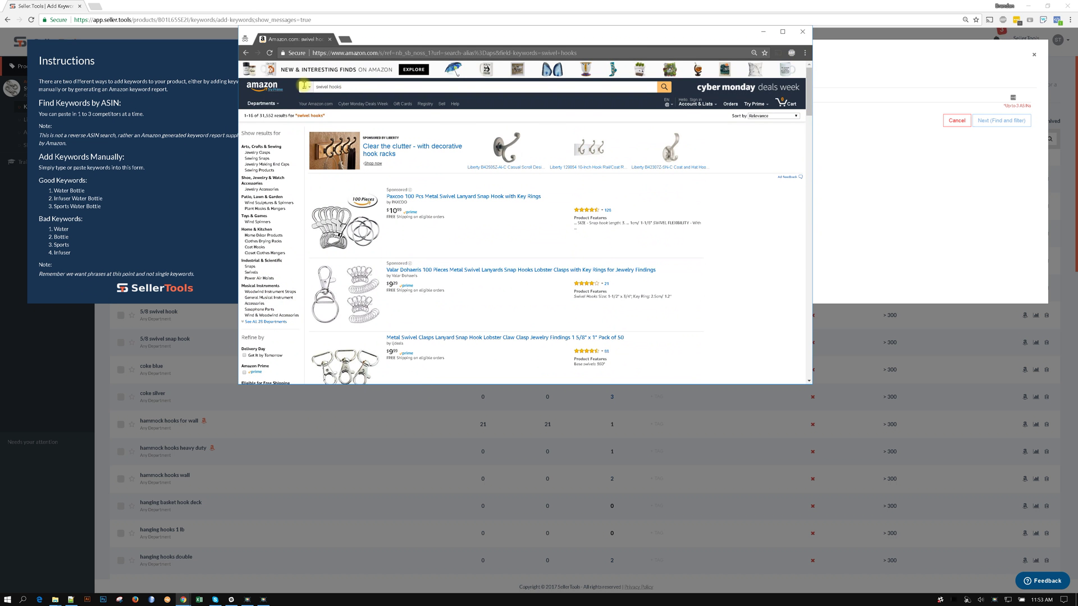
{"action": "left_click_drag", "start_coordinate": [313, 87], "coordinate": [355, 88]}
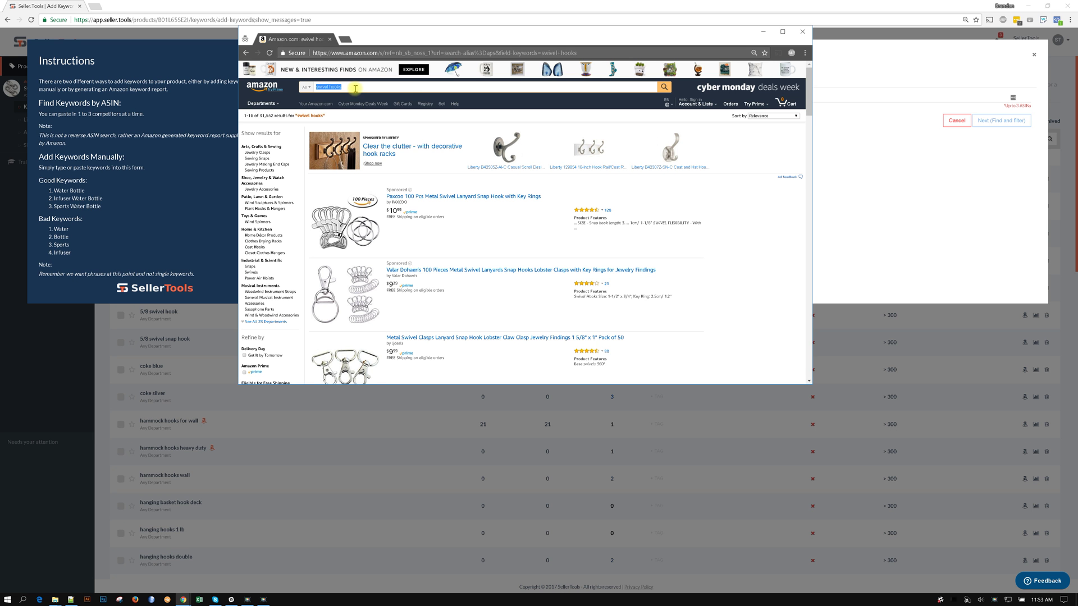
Find the Metal Swivel Clasps listing in the results and copy its link
{"action": "scroll", "coordinate": [808, 89], "scroll_direction": "down", "scroll_amount": 1}
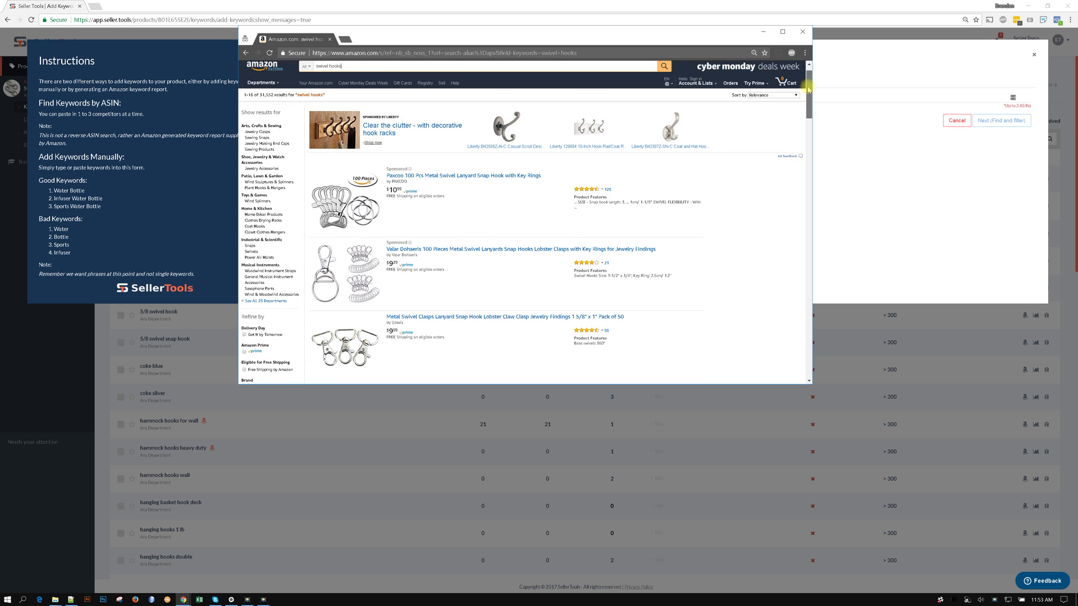
{"action": "scroll", "coordinate": [378, 299], "scroll_direction": "down", "scroll_amount": 3}
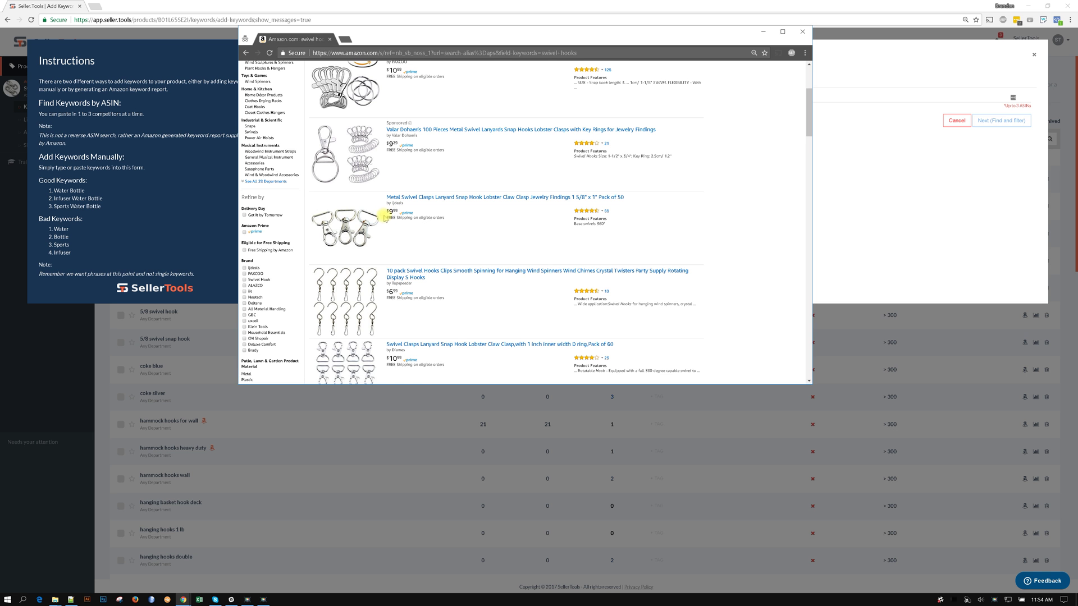
{"action": "left_click_drag", "start_coordinate": [621, 27], "coordinate": [837, 19]}
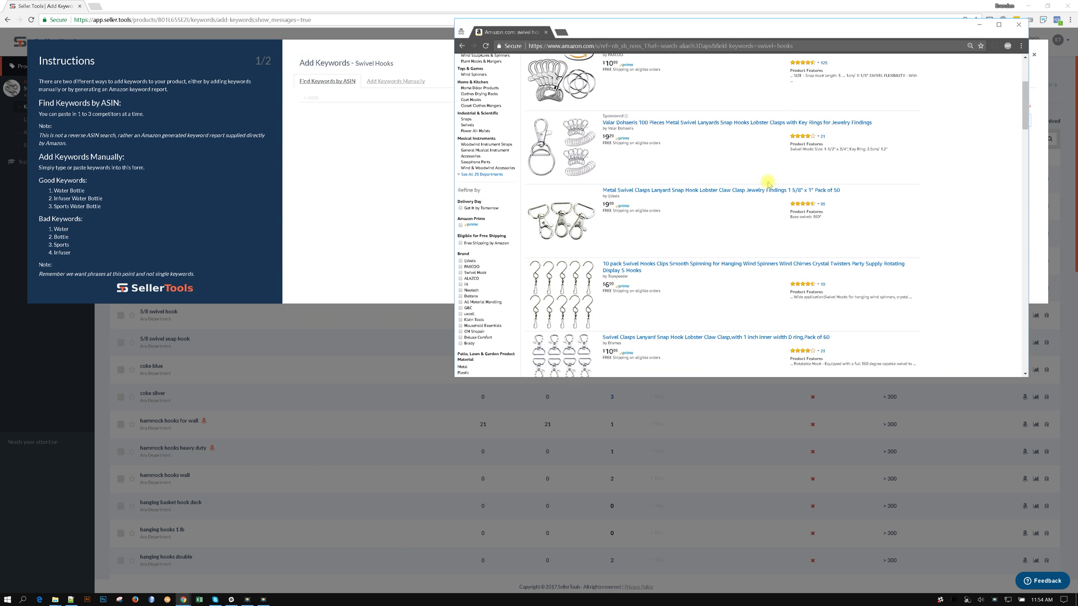
{"action": "scroll", "coordinate": [729, 202], "scroll_direction": "down", "scroll_amount": 3}
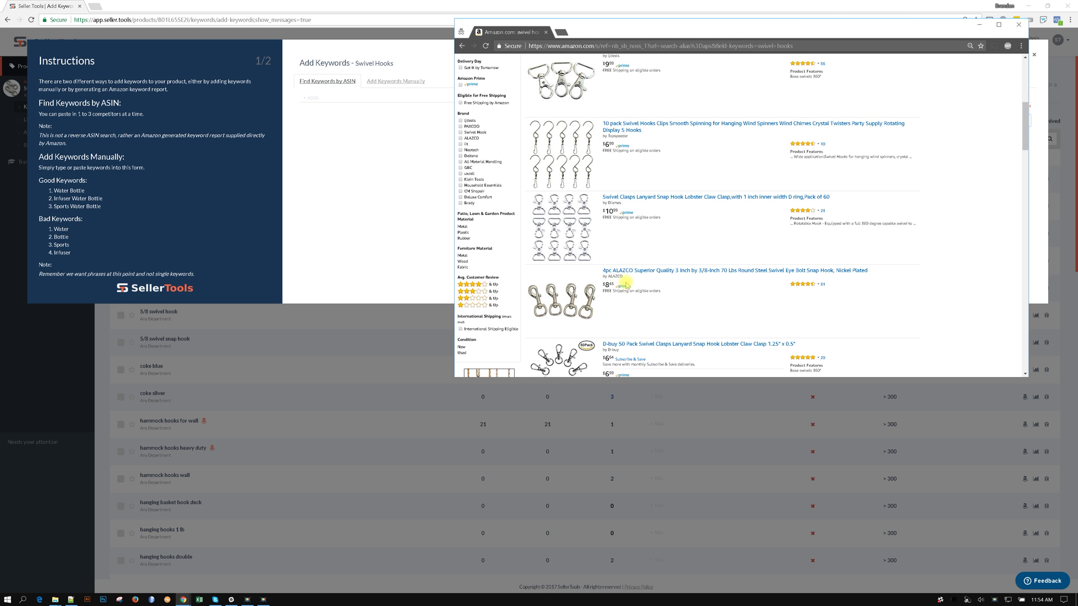
{"action": "scroll", "coordinate": [626, 283], "scroll_direction": "up", "scroll_amount": 5}
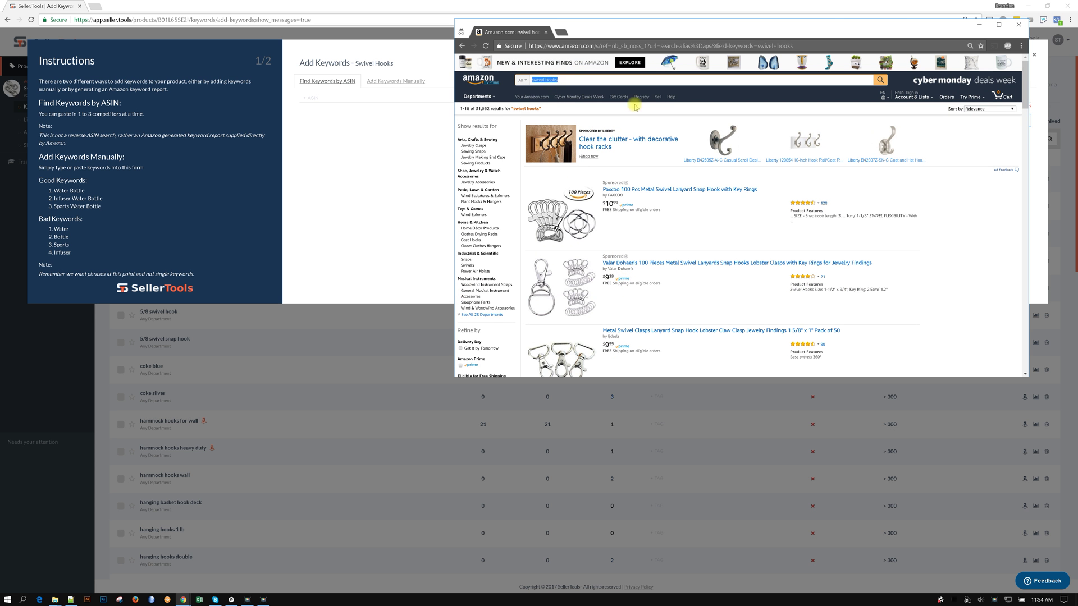
{"action": "left_click", "coordinate": [588, 82]}
{"action": "scroll", "coordinate": [654, 205], "scroll_direction": "down", "scroll_amount": 3}
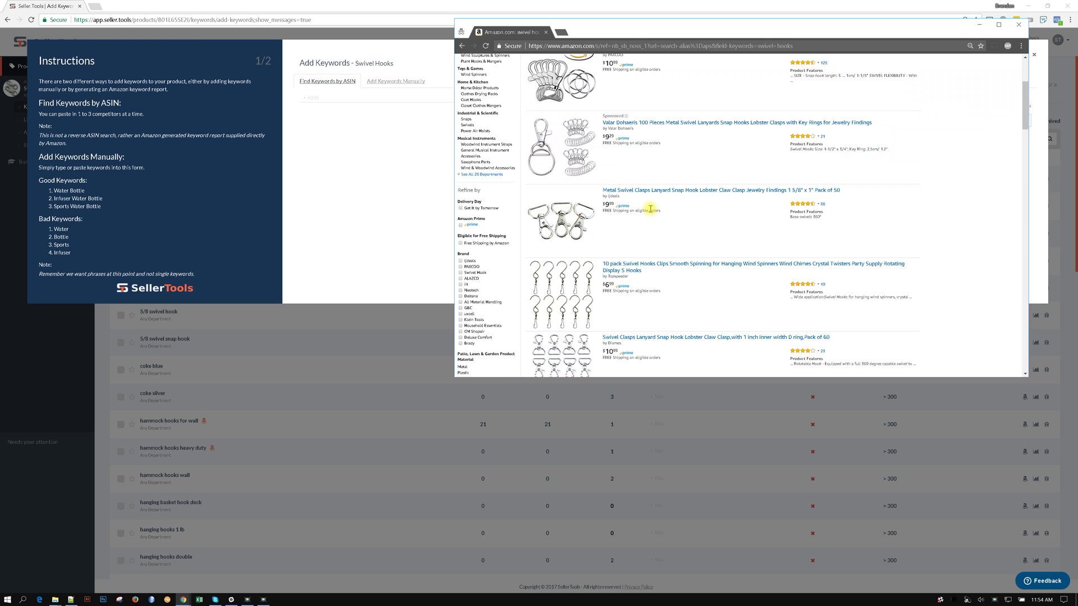
{"action": "right_click", "coordinate": [622, 195]}
{"action": "left_click", "coordinate": [646, 240]}
Read ASIN B016R0CRU2 from the link and submit it in the Swivel Hooks ASIN lookup
{"action": "key", "text": "ctrl+a"}
{"action": "left_click", "coordinate": [639, 46]}
{"action": "key", "text": "ctrl+v"}
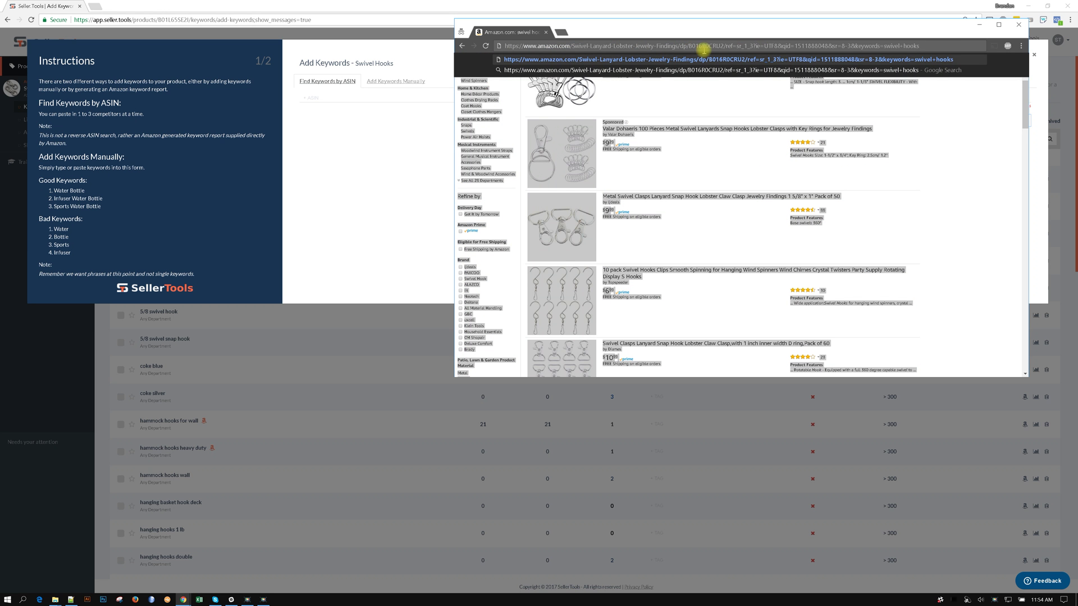
{"action": "left_click", "coordinate": [388, 159]}
{"action": "left_click", "coordinate": [369, 100]}
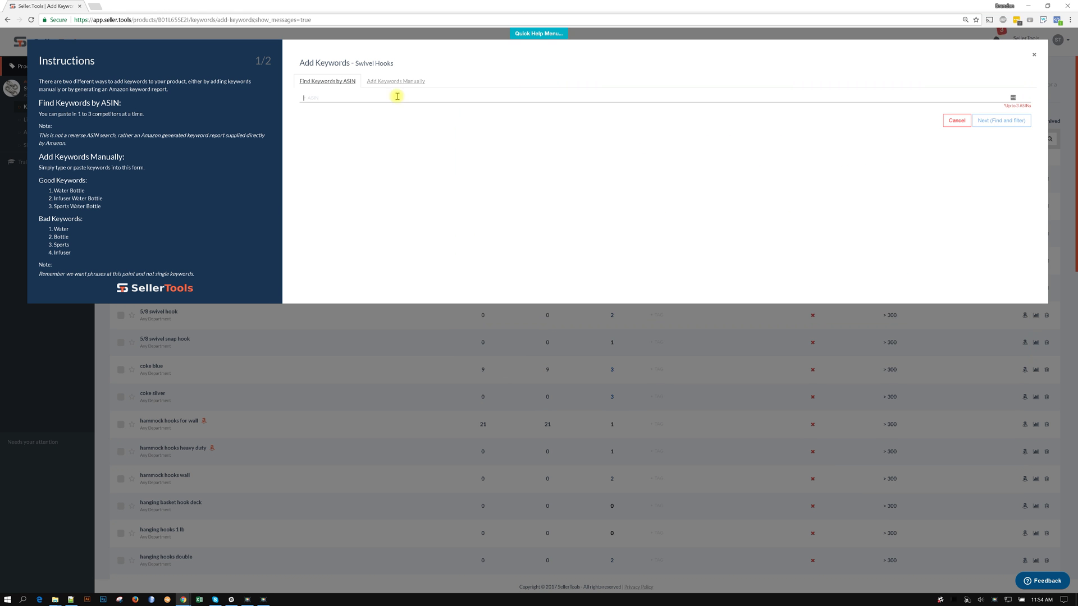
{"action": "type", "text": "B016R0CRU2"}
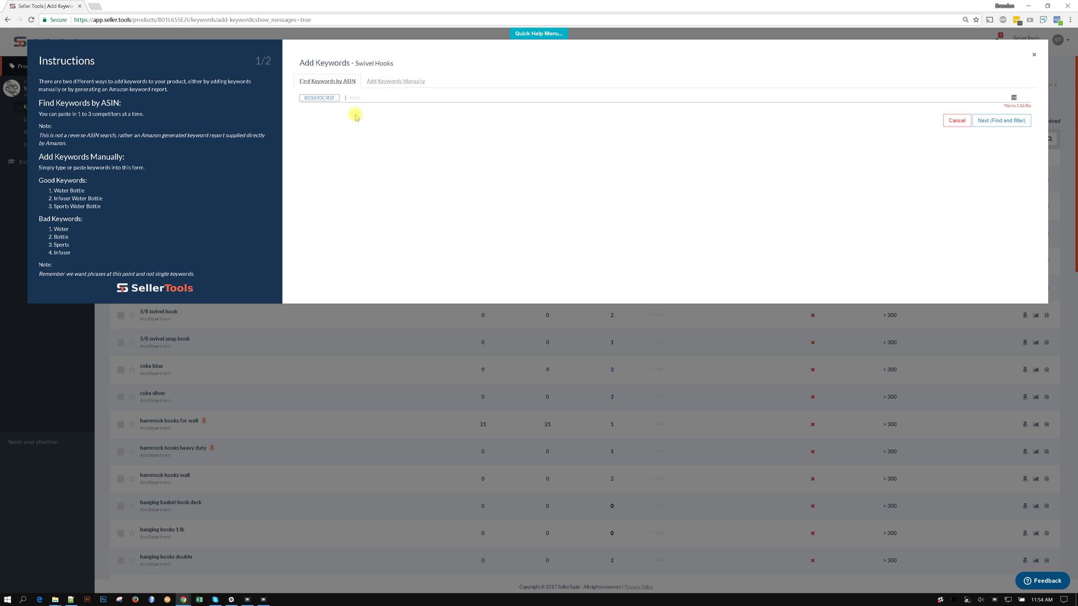
{"action": "left_click", "coordinate": [996, 121]}
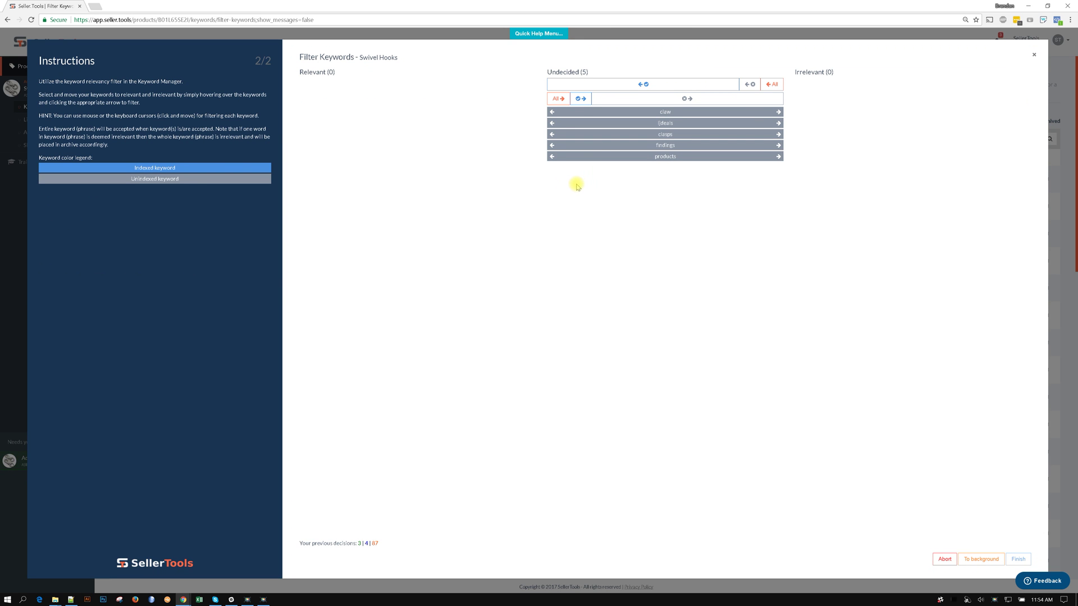
Mark claw and clasps relevant, ljdeals, findings and products irrelevant, then finish
{"action": "left_click", "coordinate": [675, 115]}
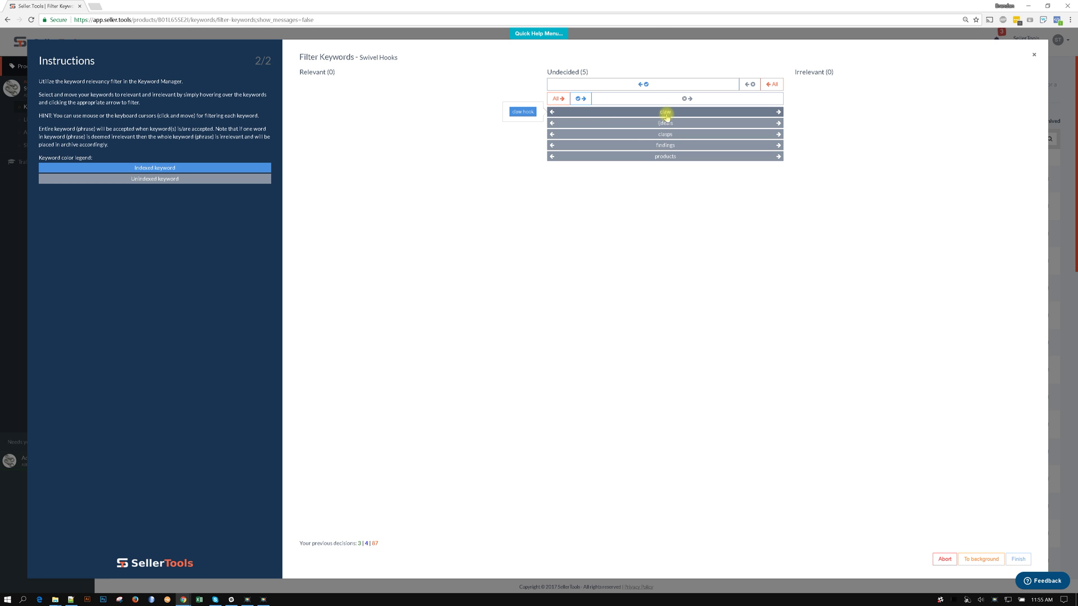
{"action": "left_click", "coordinate": [552, 112]}
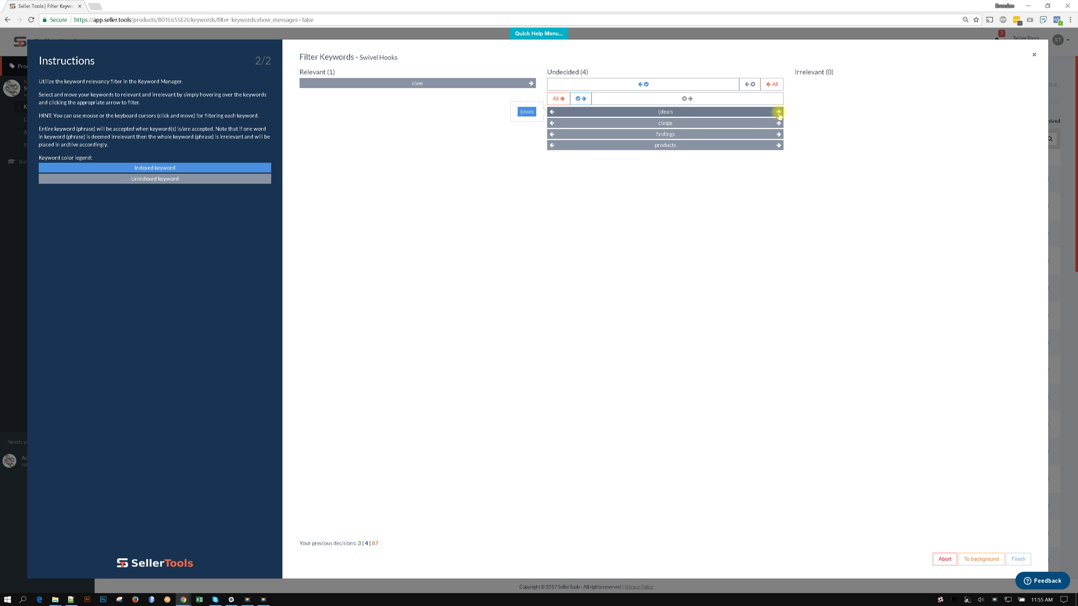
{"action": "left_click", "coordinate": [778, 111]}
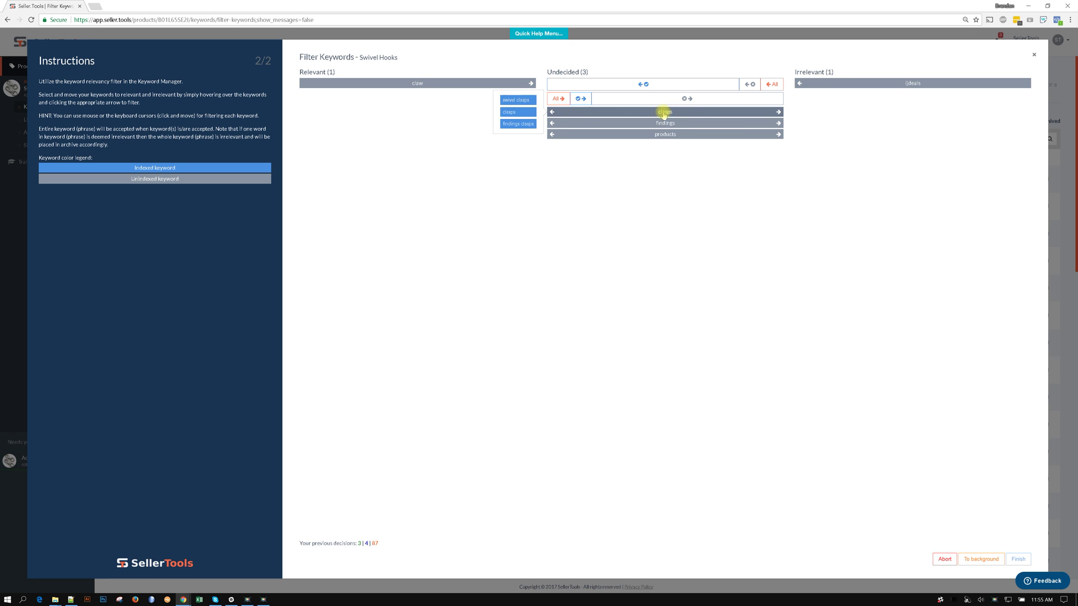
{"action": "left_click", "coordinate": [551, 113]}
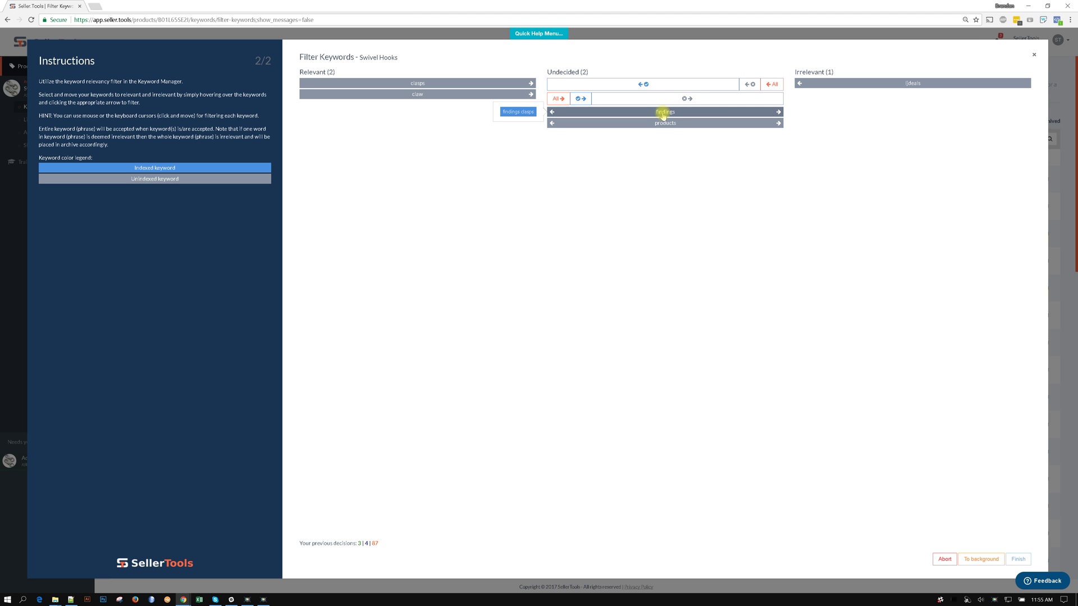
{"action": "left_click", "coordinate": [778, 111]}
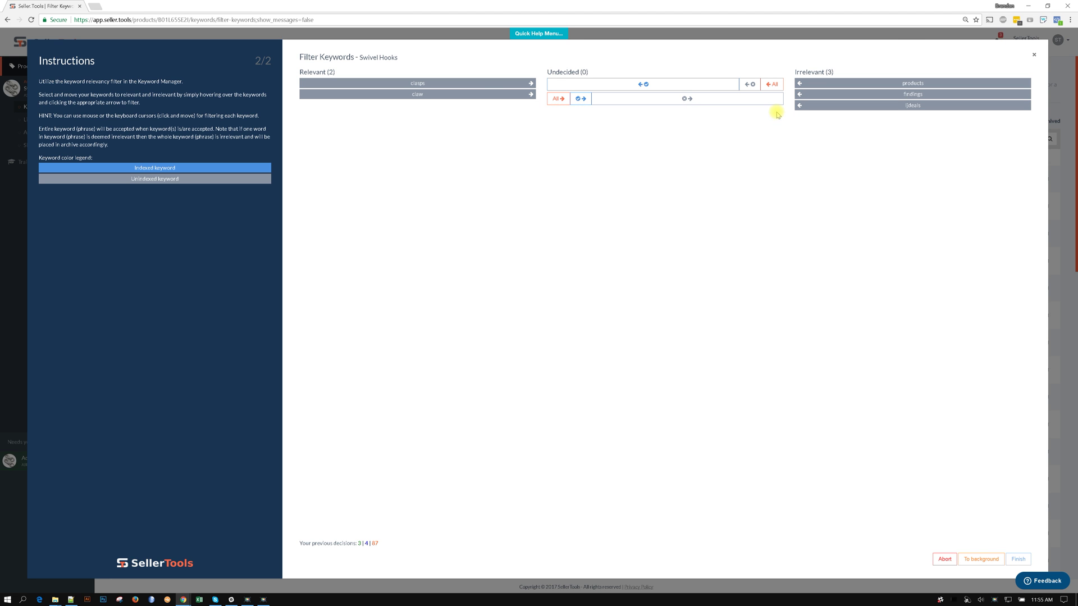
{"action": "left_click", "coordinate": [777, 112]}
{"action": "left_click", "coordinate": [1020, 559]}
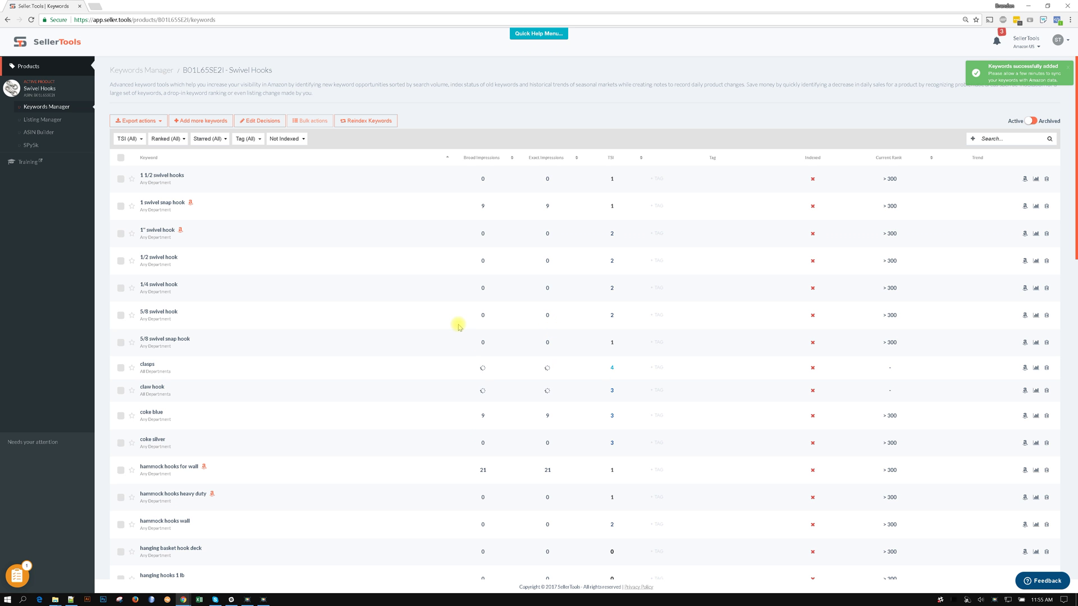
After clasps and claw hook sync with impressions, reopen Add more keywords
{"action": "left_click", "coordinate": [202, 121]}
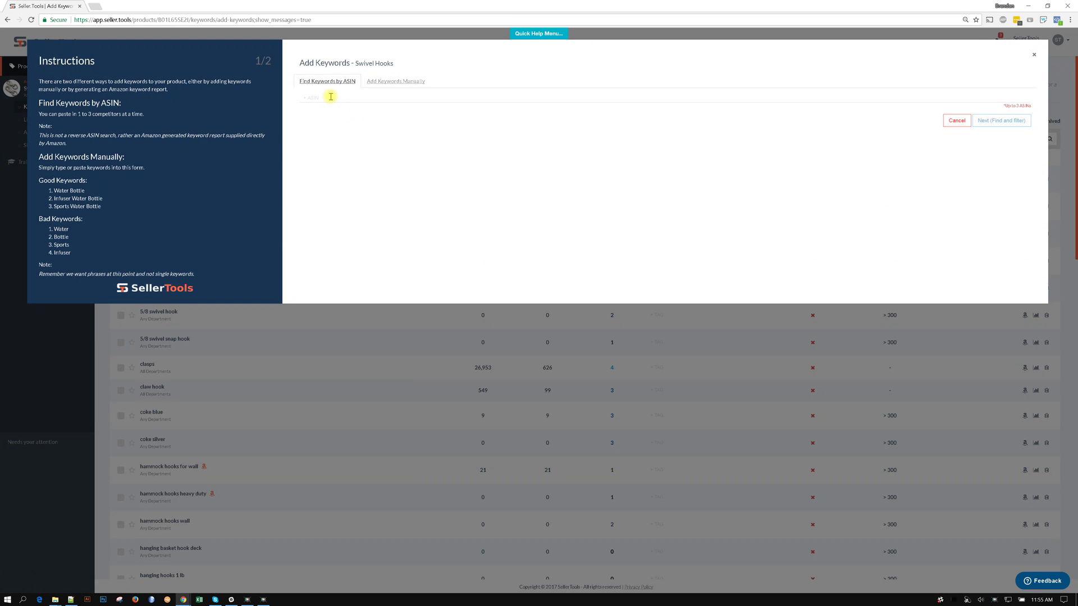
{"action": "left_click", "coordinate": [330, 97]}
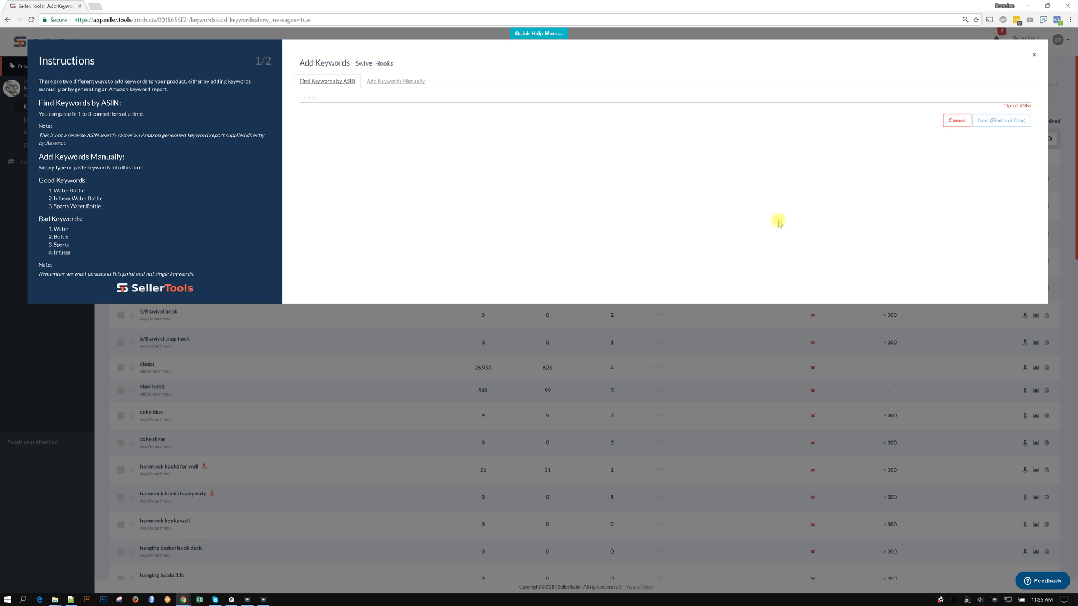
{"action": "left_click", "coordinate": [333, 97]}
{"action": "left_click", "coordinate": [313, 104]}
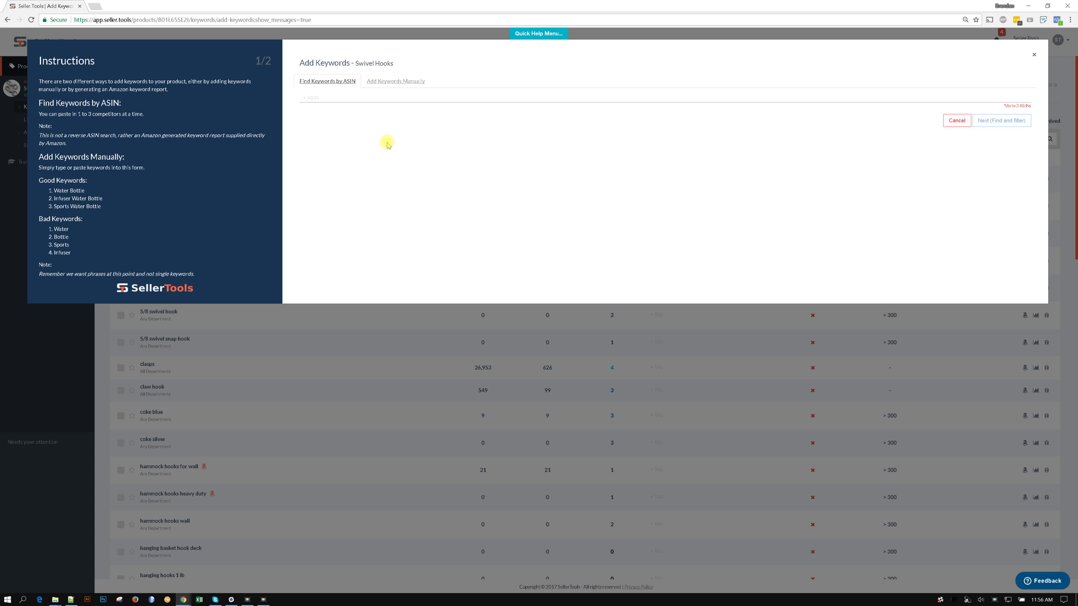